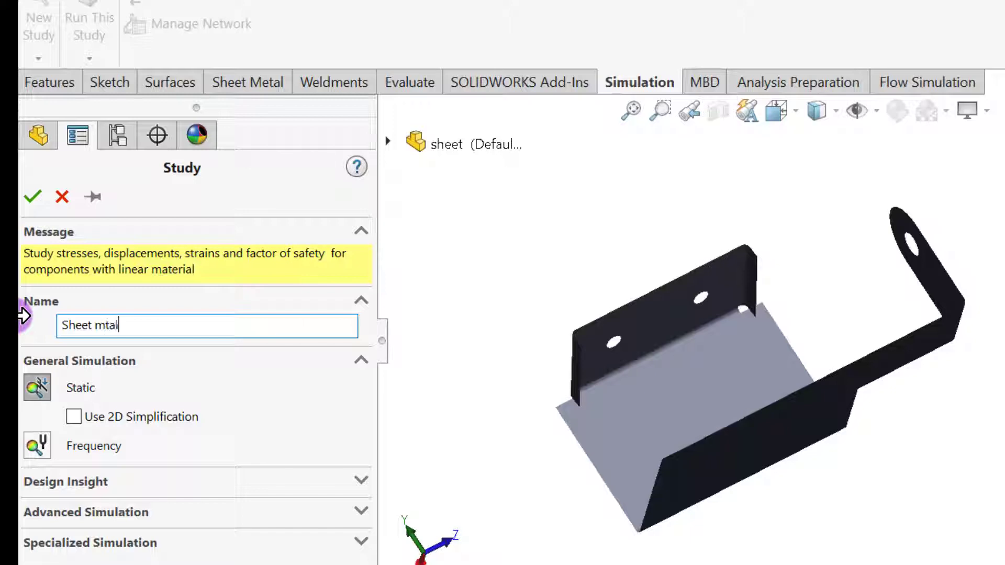
Step: Name the new static study "Sheet Metal analysis" and create it
key(BackSpace)
key(BackSpace)
key(BackSpace)
key(BackSpace)
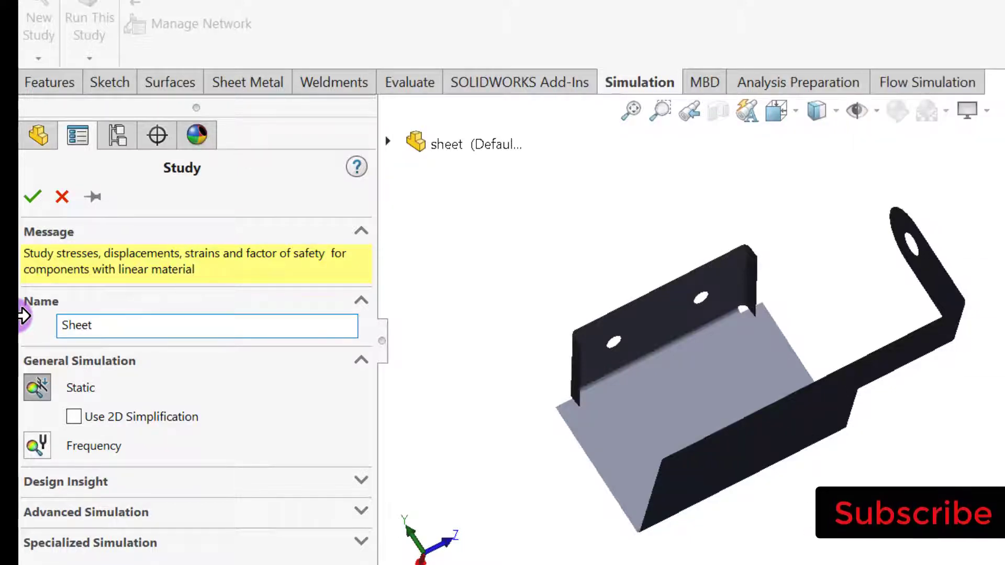
text(Metal analysis)
click(33, 196)
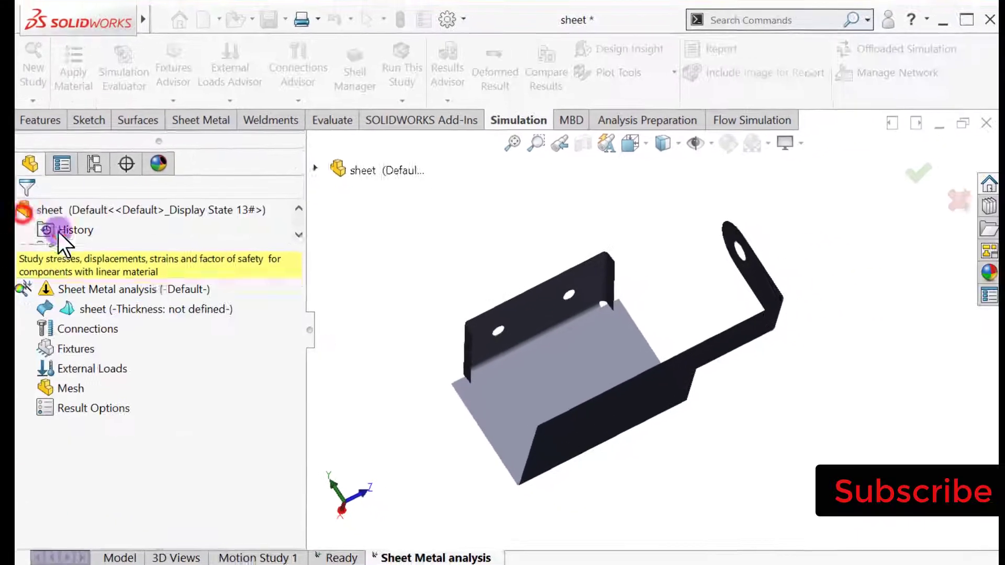
scroll(610, 324, down, 3)
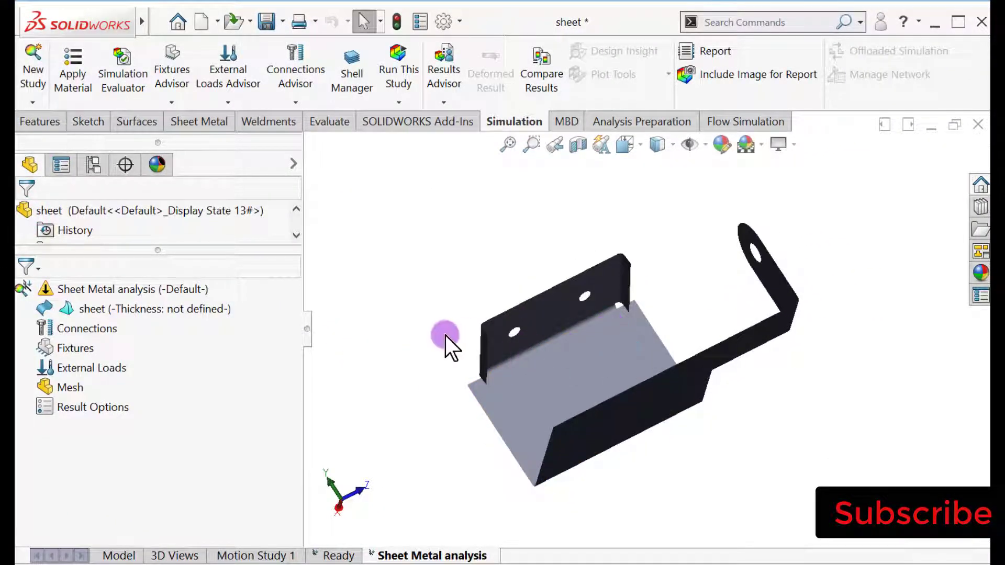
Step: Apply Alloy Steel from the SOLIDWORKS Materials steel library to the sheet body in the study
right_click(158, 307)
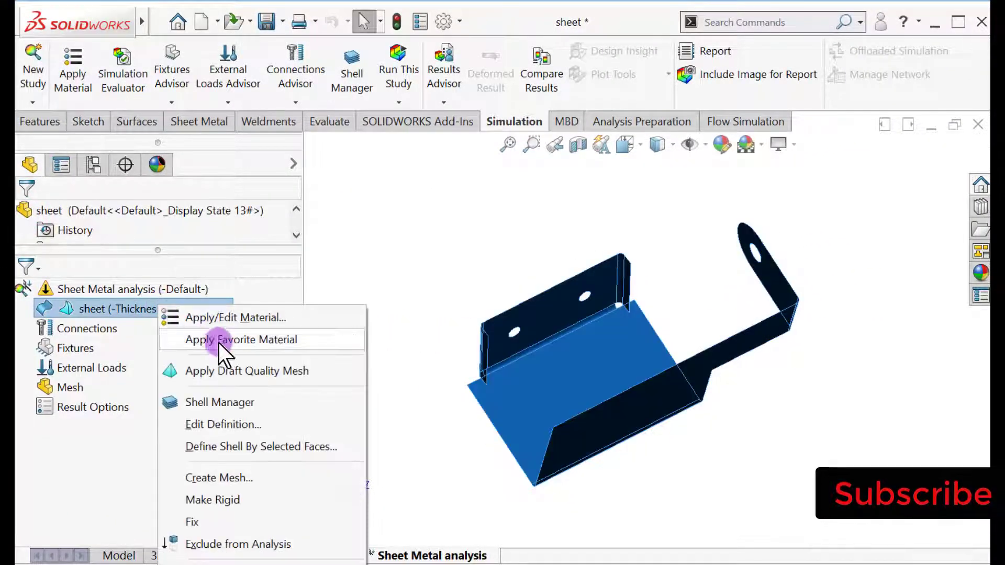
mouse_move(225, 344)
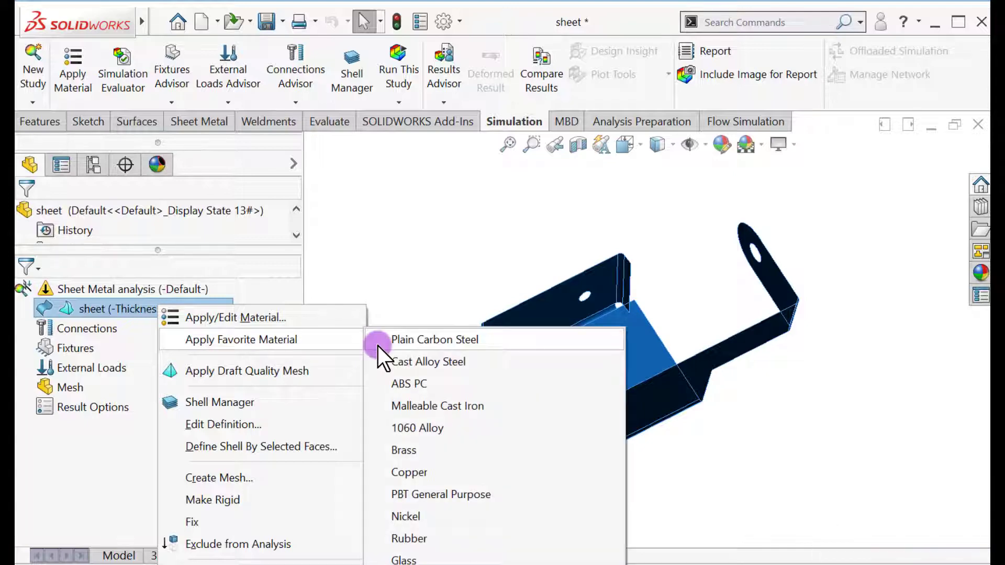
click(271, 318)
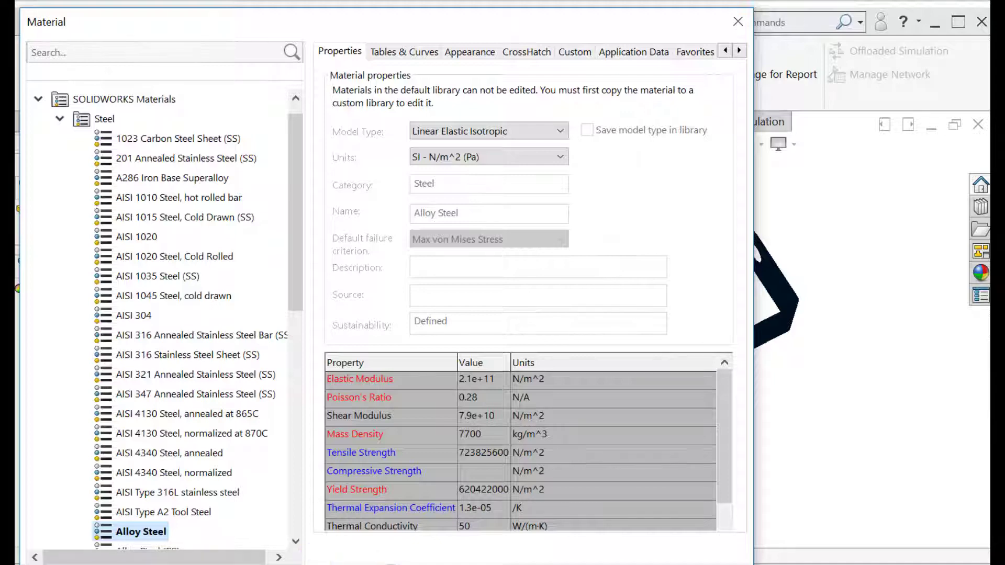
click(455, 547)
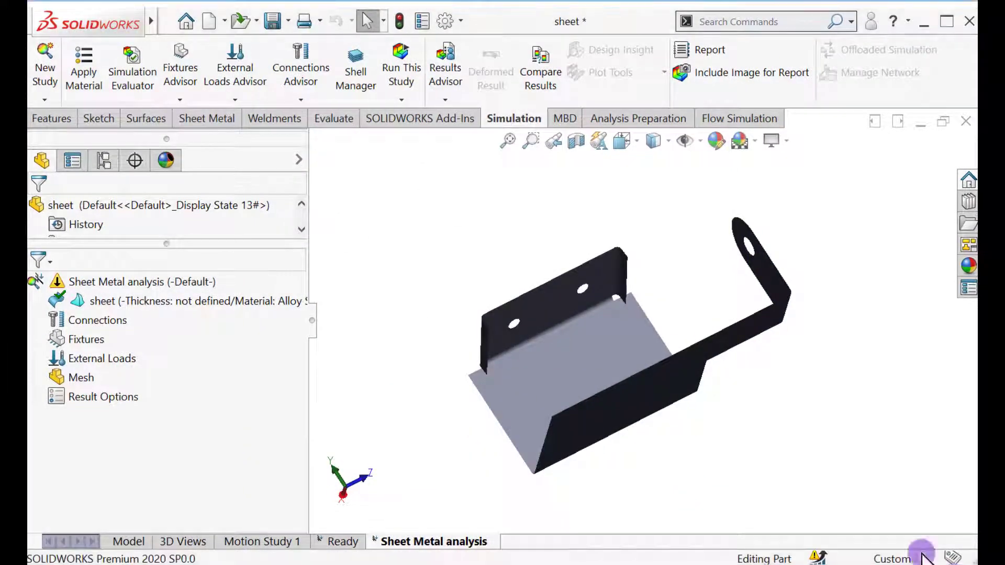
Step: Define the sheet body as a thin shell with a thickness of 0.15 in
right_click(177, 300)
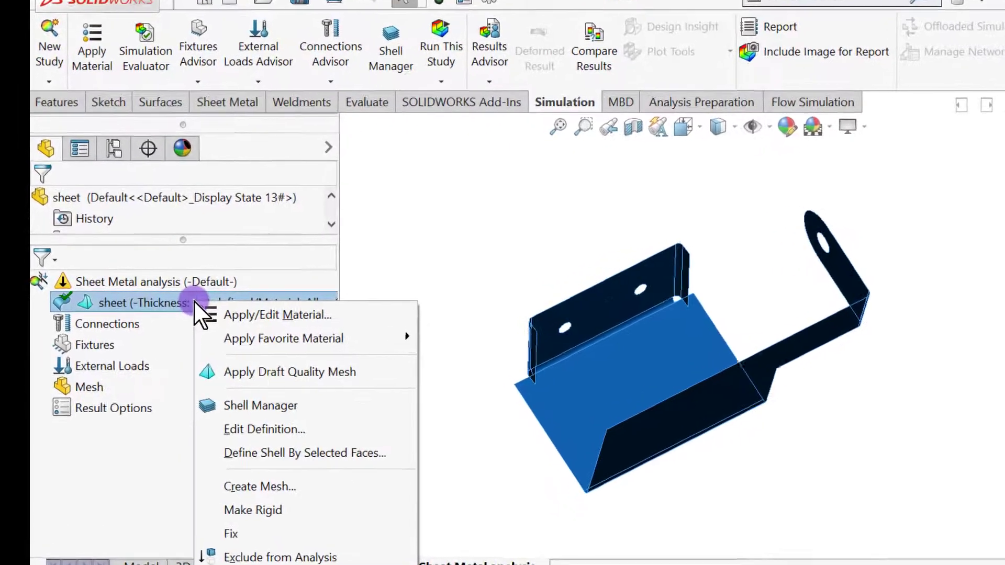
click(265, 437)
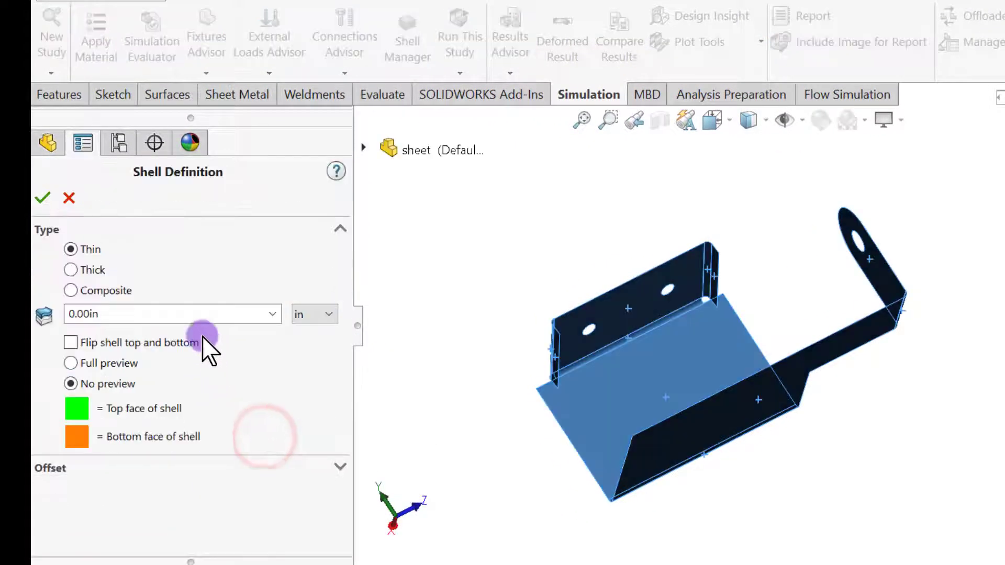
double_click(102, 313)
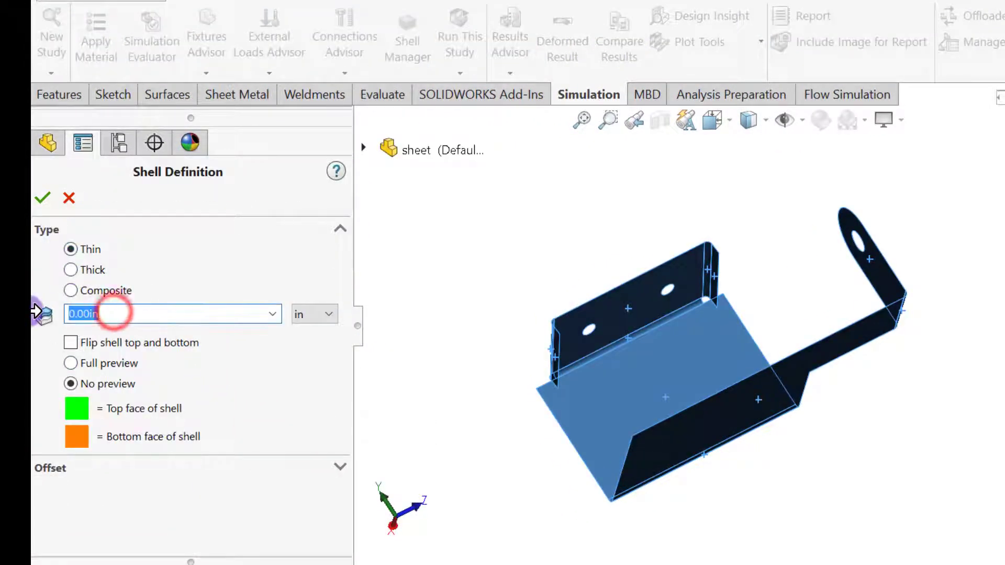
key(BackSpace)
text(.15)
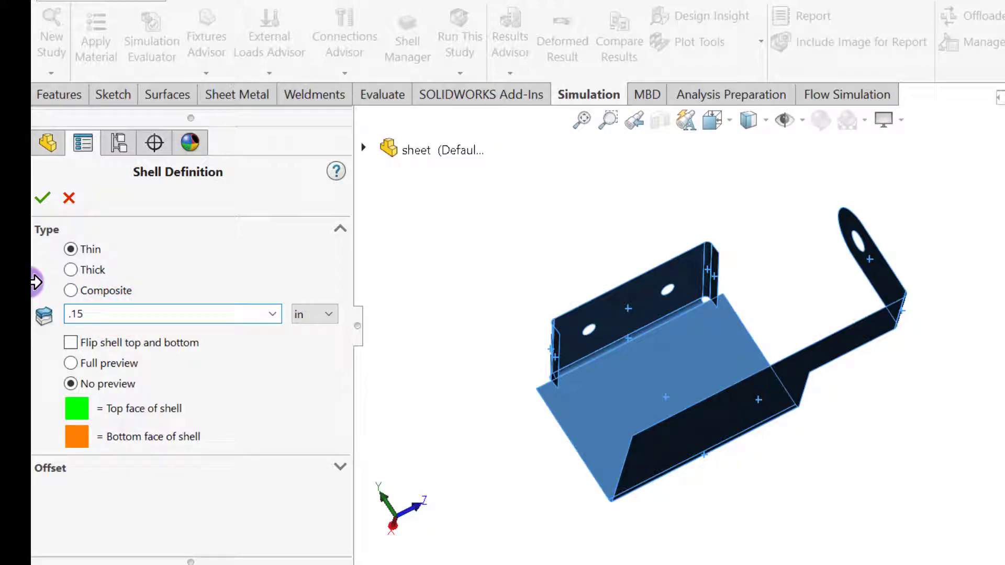
click(44, 198)
Step: Add a Fixed Geometry fixture on the circular edges of the two flange holes and the hole in the rounded tab
middle_drag(489, 310, 533, 354)
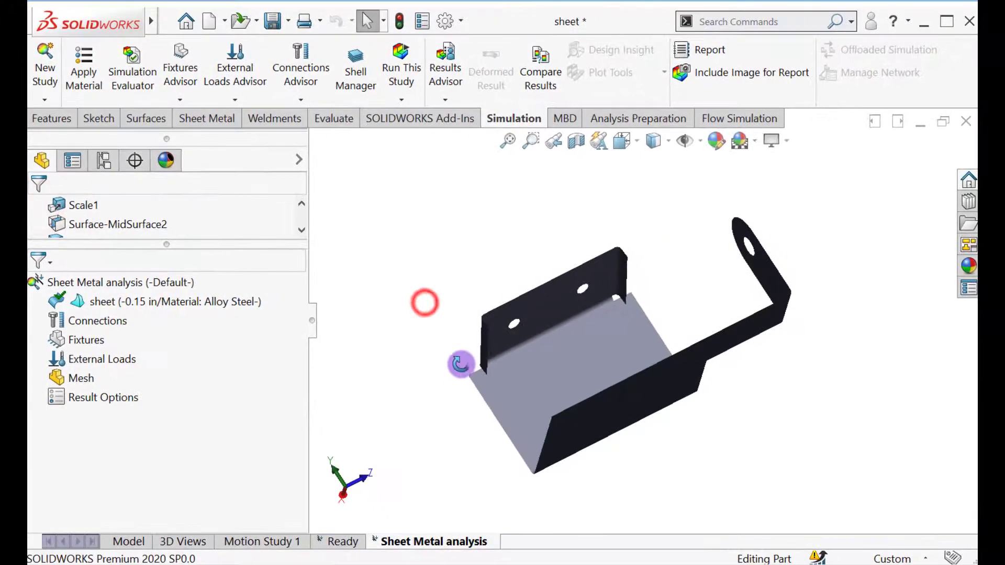
middle_drag(465, 345, 406, 361)
right_click(74, 342)
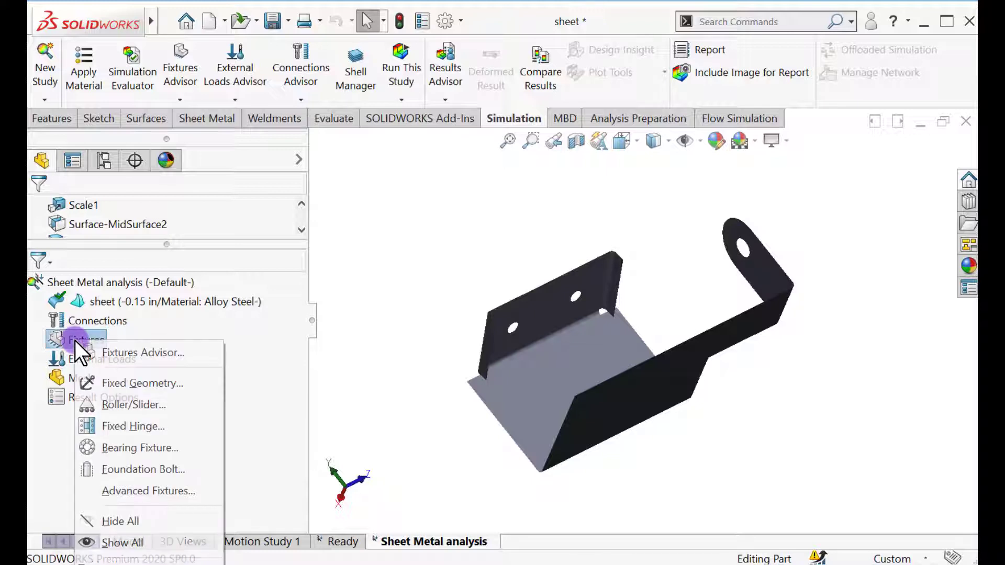
click(115, 381)
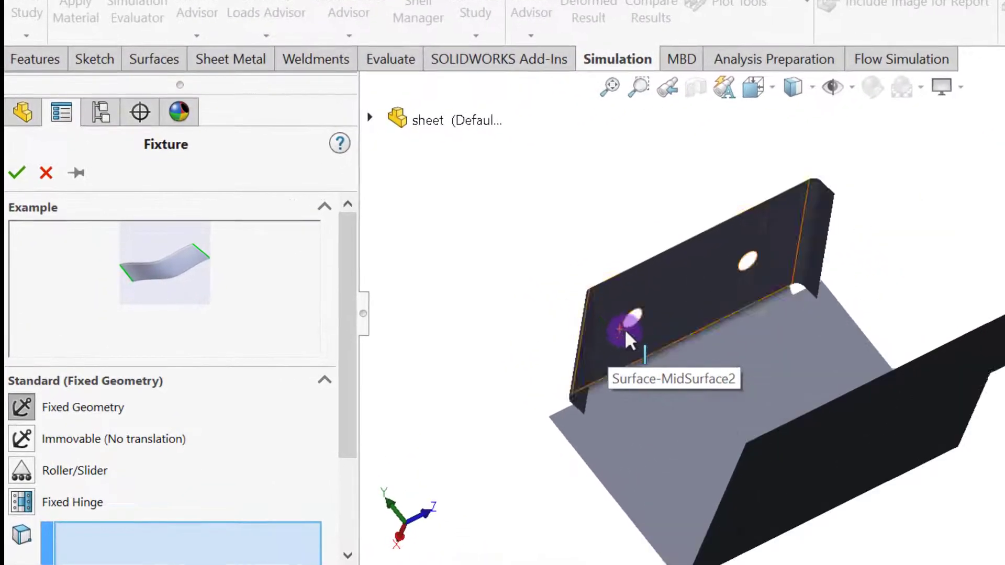
click(658, 318)
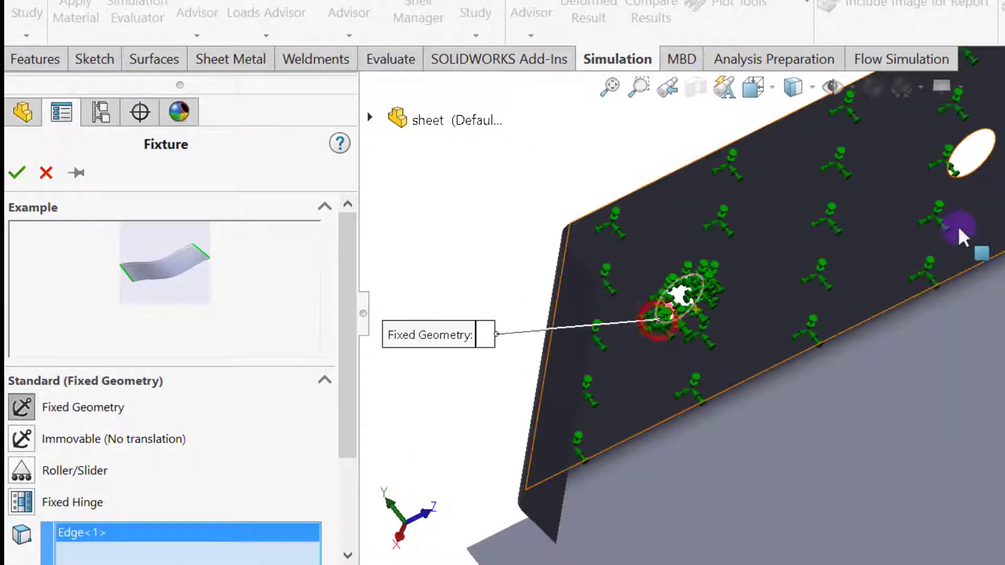
click(976, 168)
scroll(927, 284, up, 5)
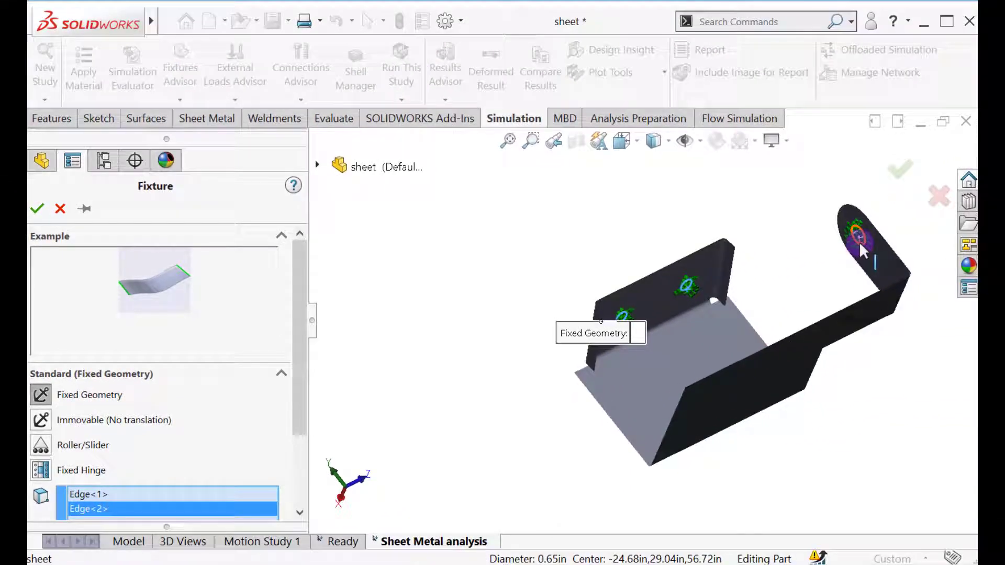
scroll(859, 241, down, 6)
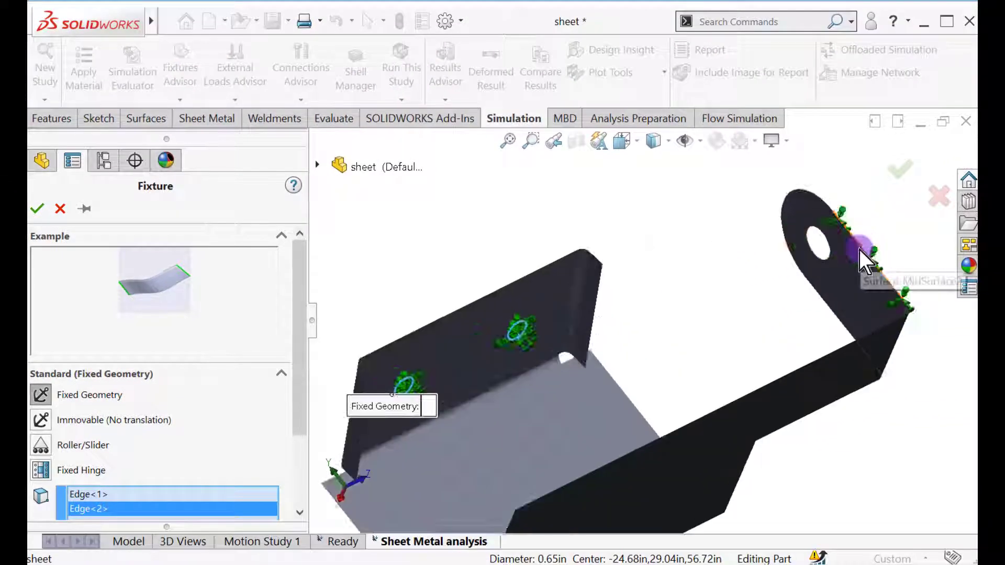
click(717, 286)
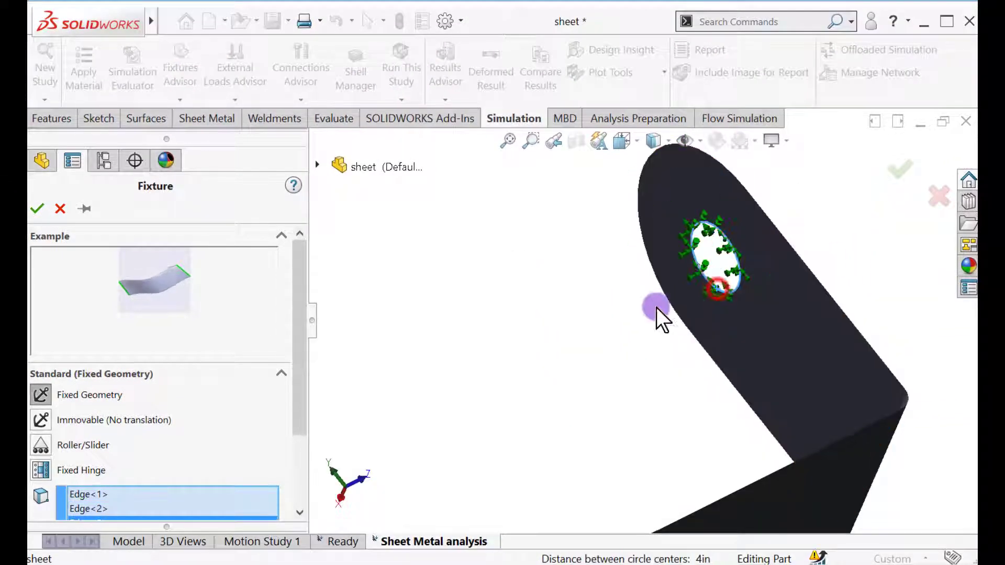
scroll(660, 304, up, 5)
drag(300, 320, 299, 358)
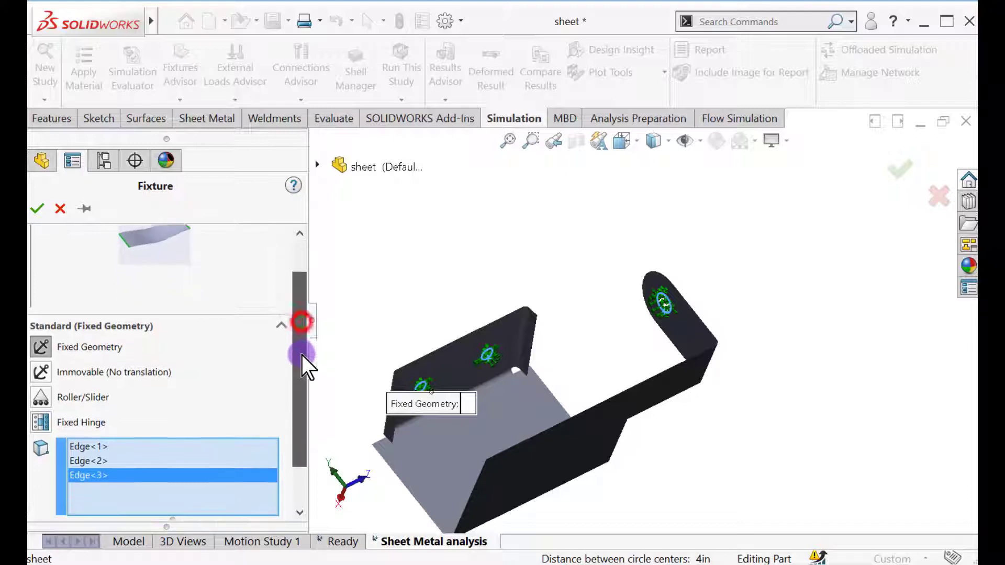
click(37, 208)
middle_drag(573, 226, 553, 388)
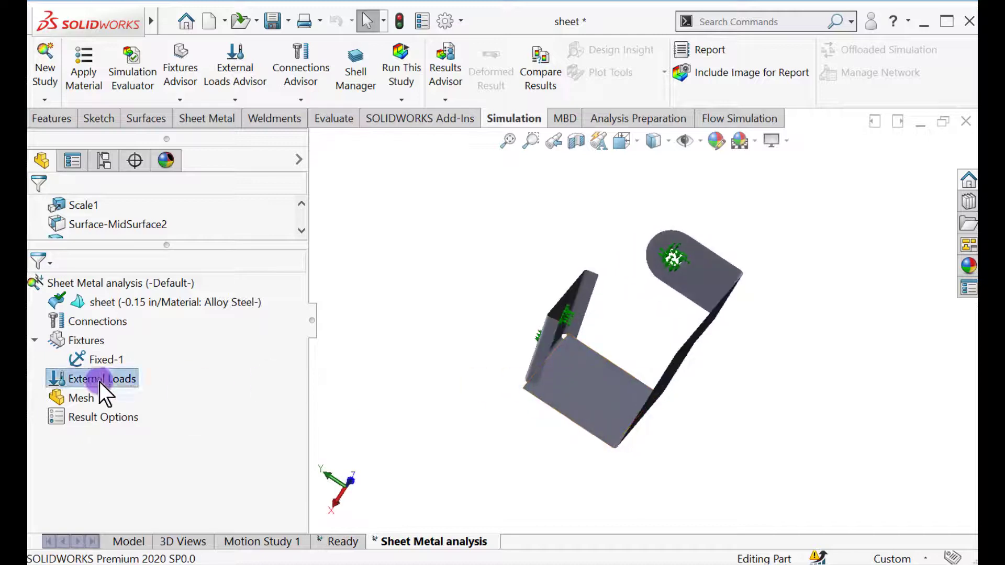
right_click(100, 382)
click(138, 324)
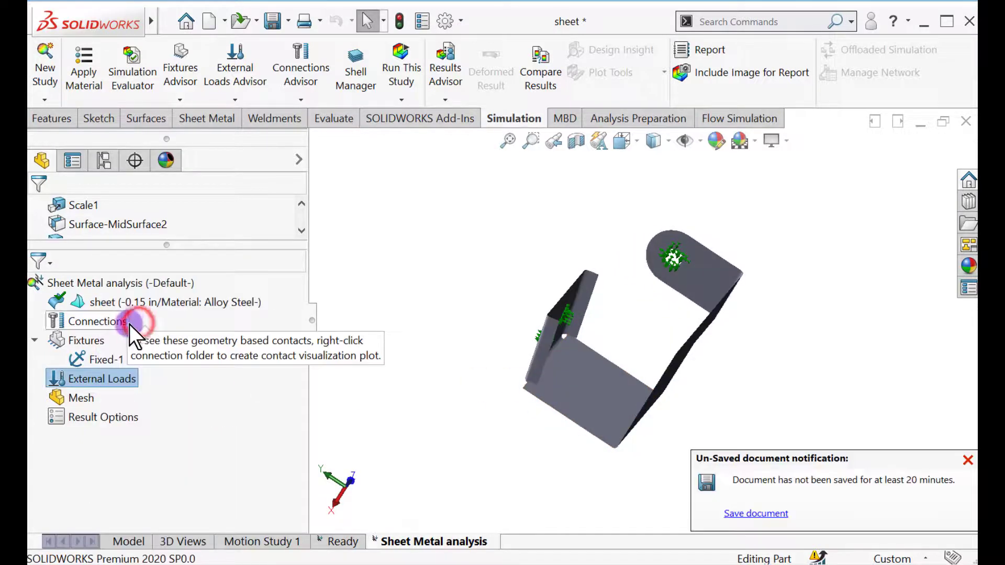
click(968, 461)
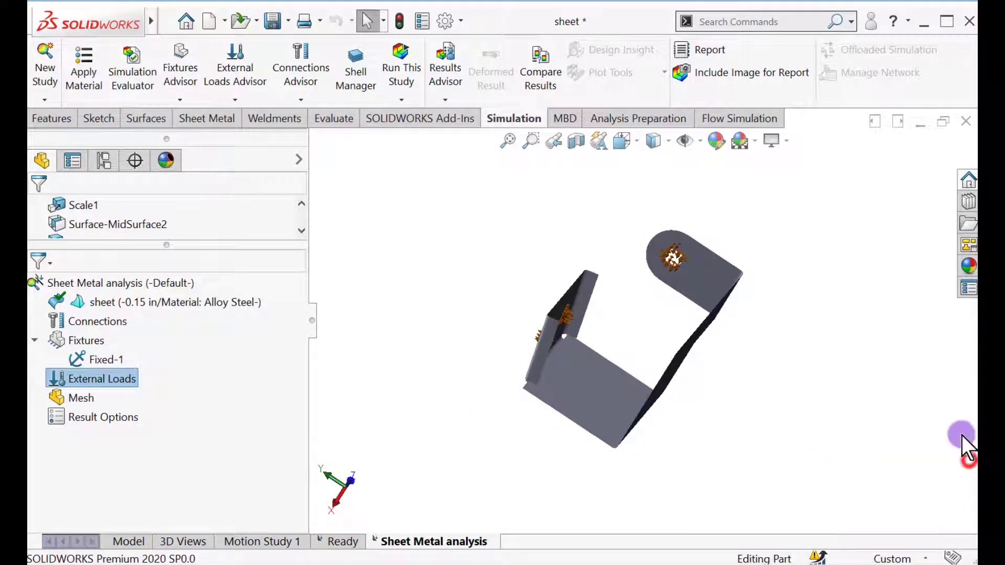
Step: Apply a 1 psi pressure load normal to the bracket's flat base face
right_click(94, 379)
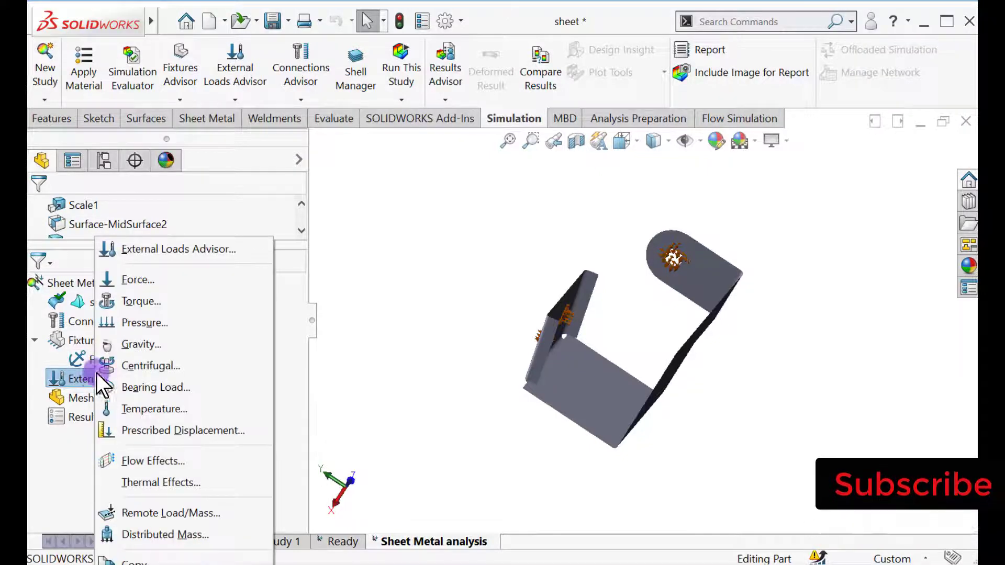
click(139, 320)
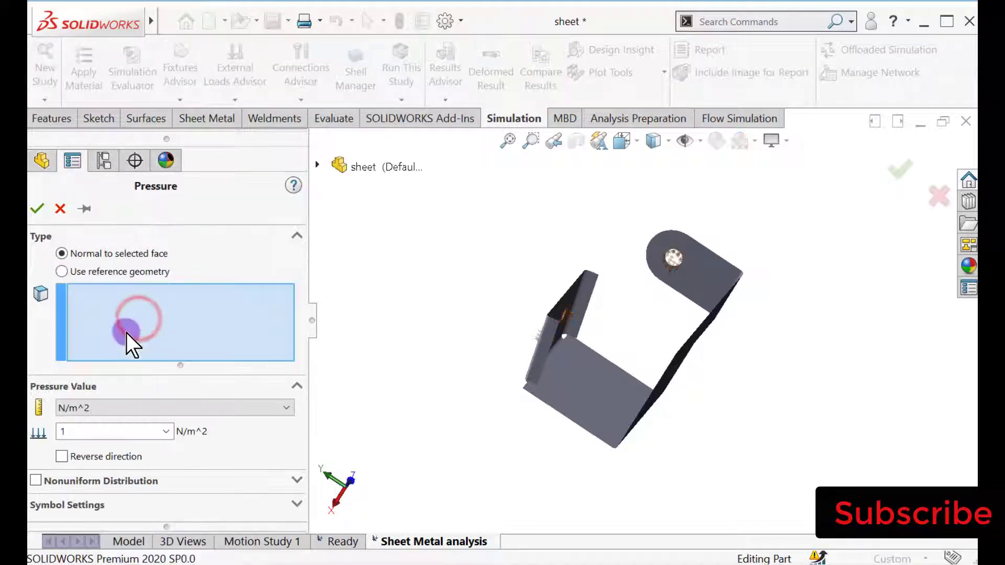
middle_drag(399, 348, 537, 458)
click(557, 366)
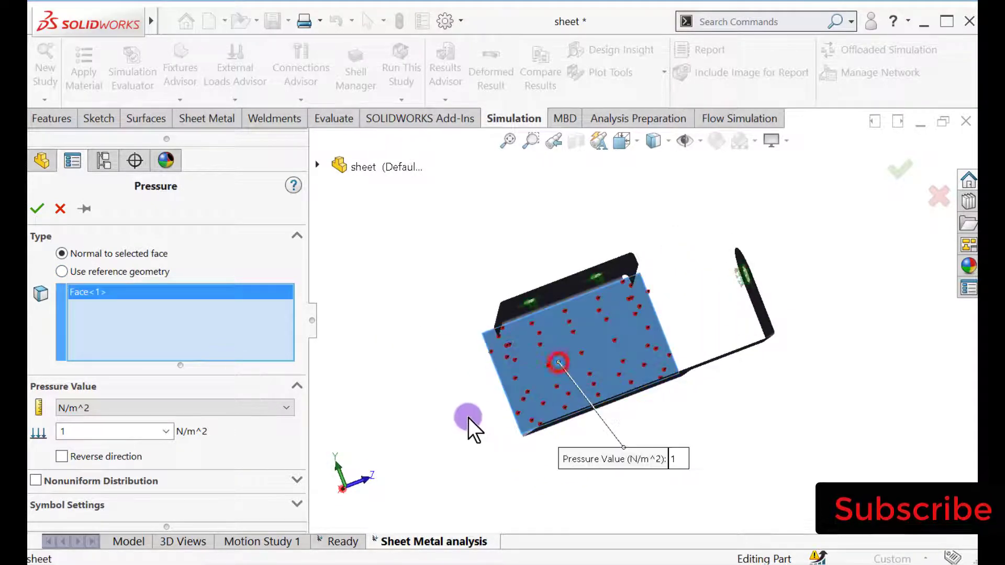
middle_drag(471, 426, 493, 352)
click(111, 409)
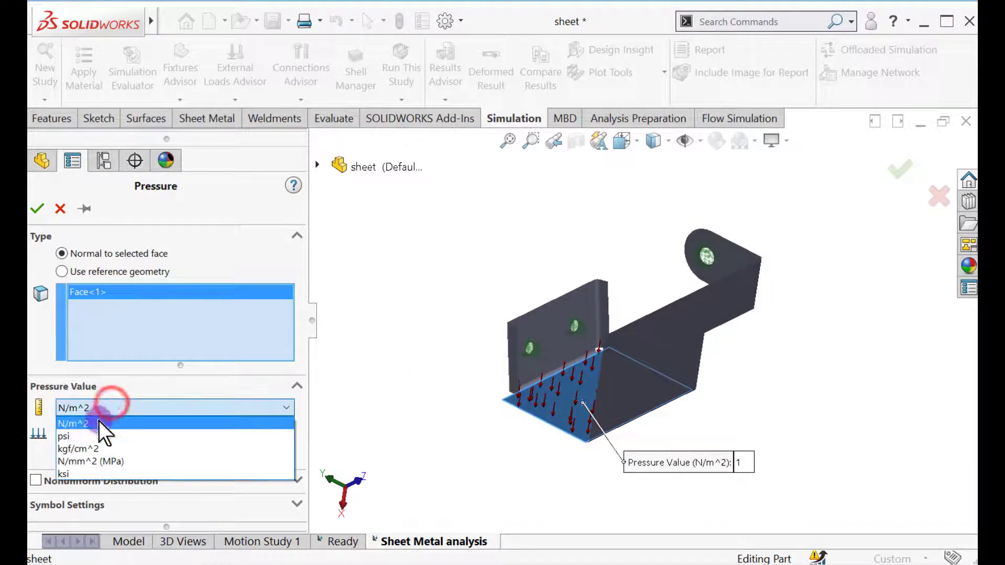
click(82, 441)
double_click(105, 432)
text(1)
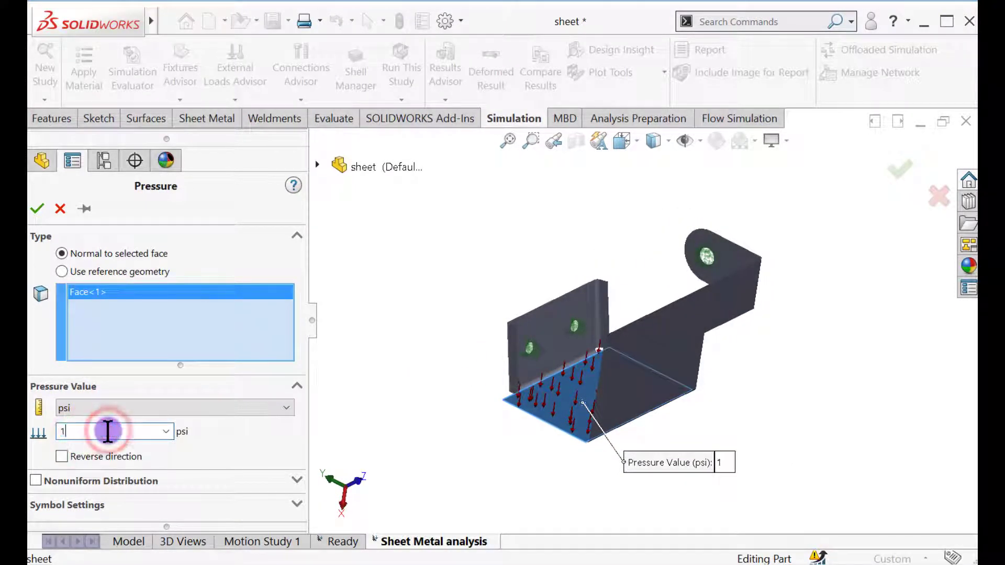
click(37, 208)
Step: Run the Sheet Metal analysis study
click(437, 303)
scroll(598, 322, down, 2)
mouse_move(597, 324)
middle_down()
mouse_move(610, 345)
mouse_move(602, 335)
middle_up()
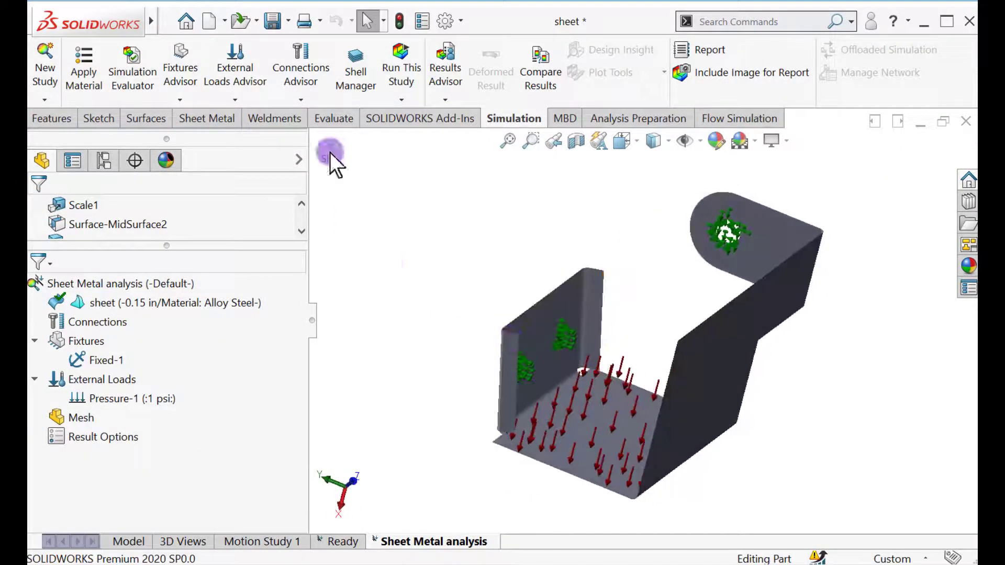
click(398, 64)
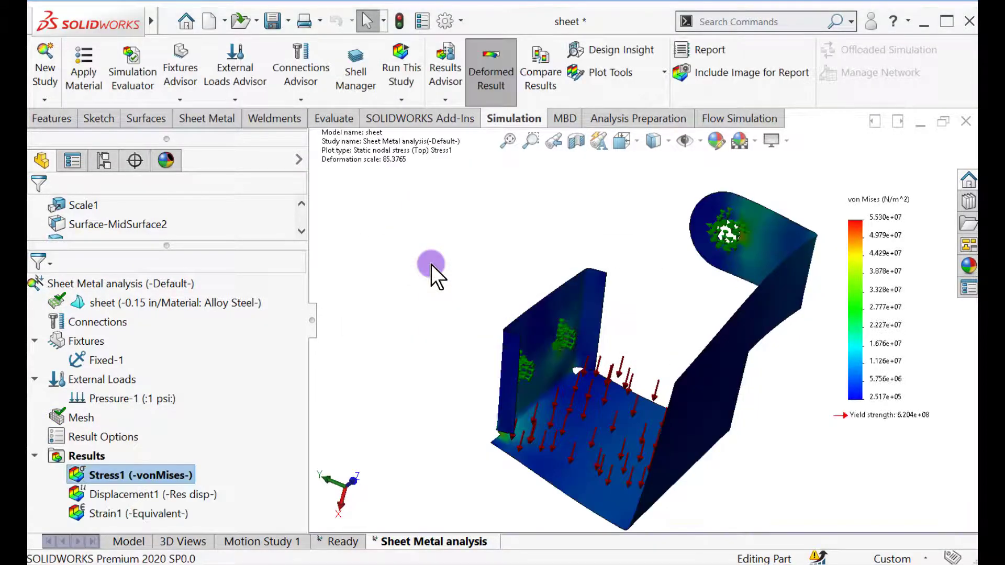
Step: Set the units of the von Mises stress plot to psi
middle_drag(659, 363, 623, 349)
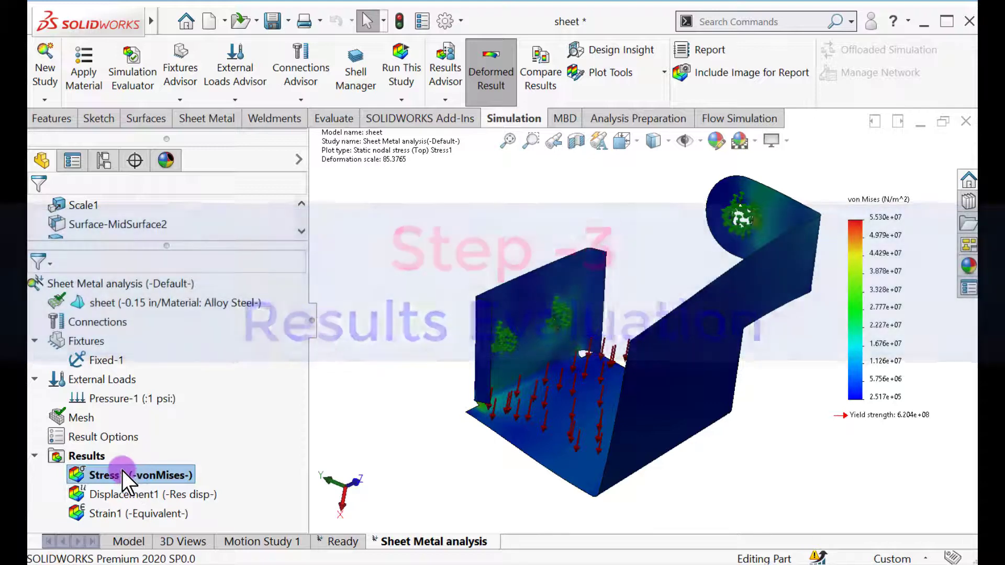
right_click(122, 472)
click(184, 107)
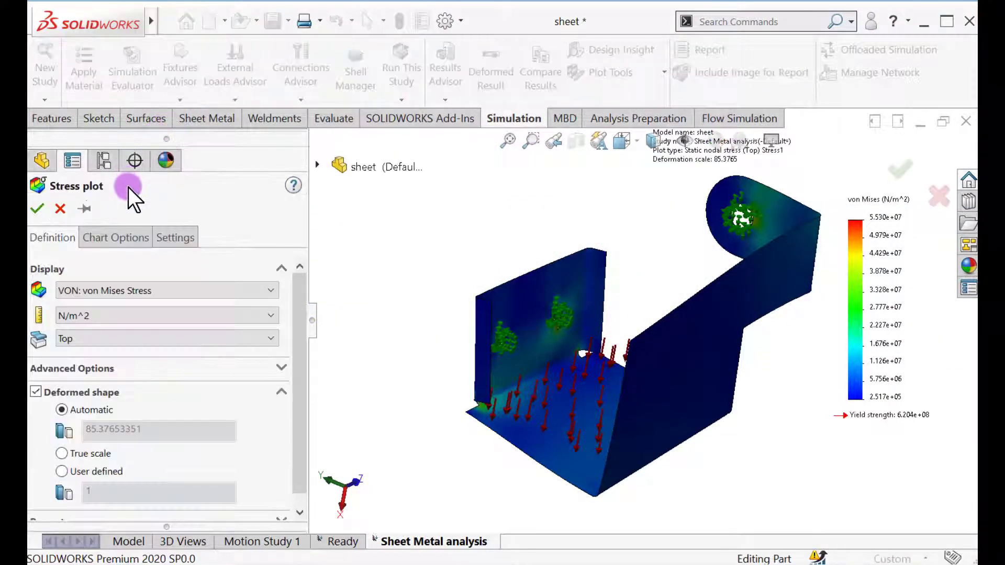
click(97, 316)
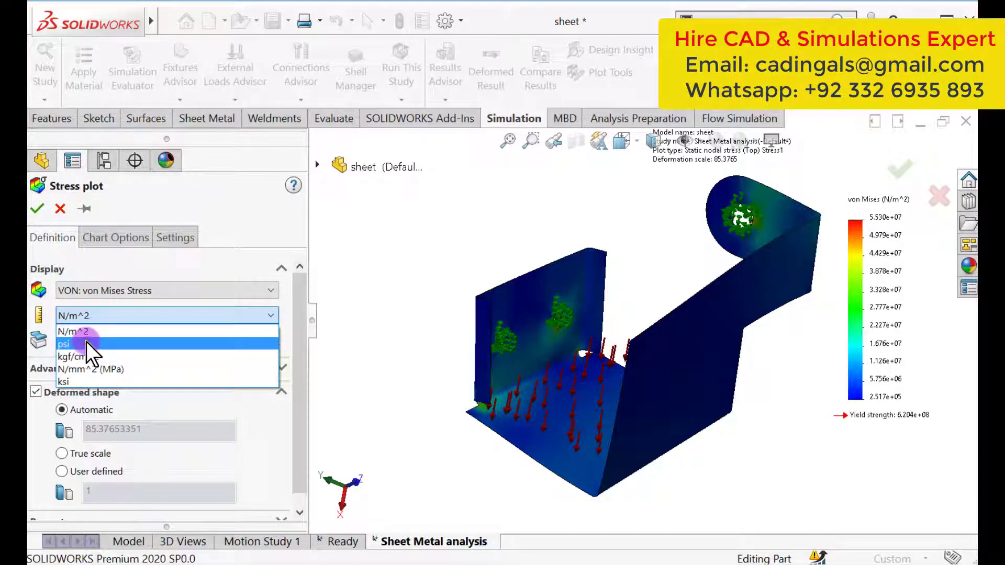
click(86, 343)
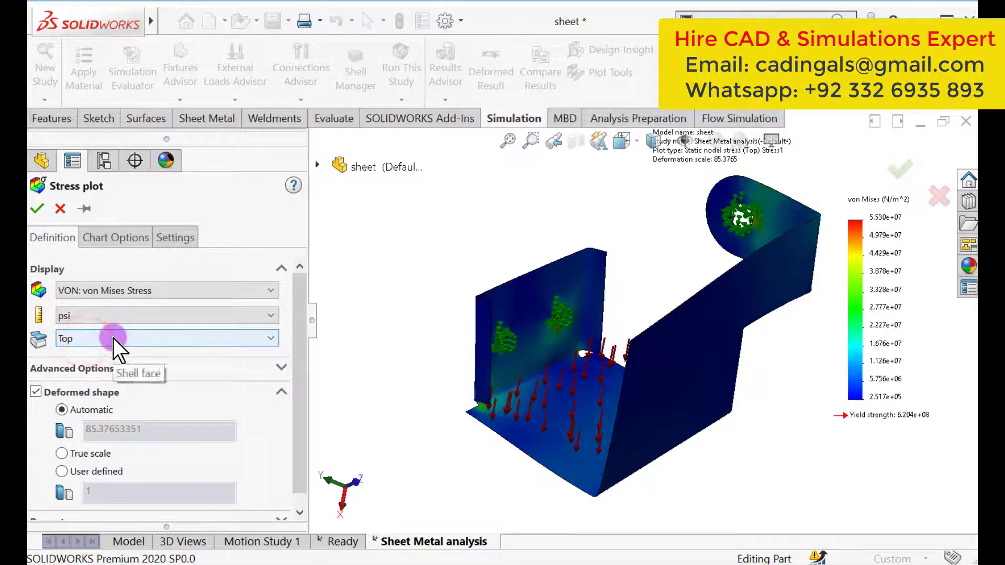
click(36, 209)
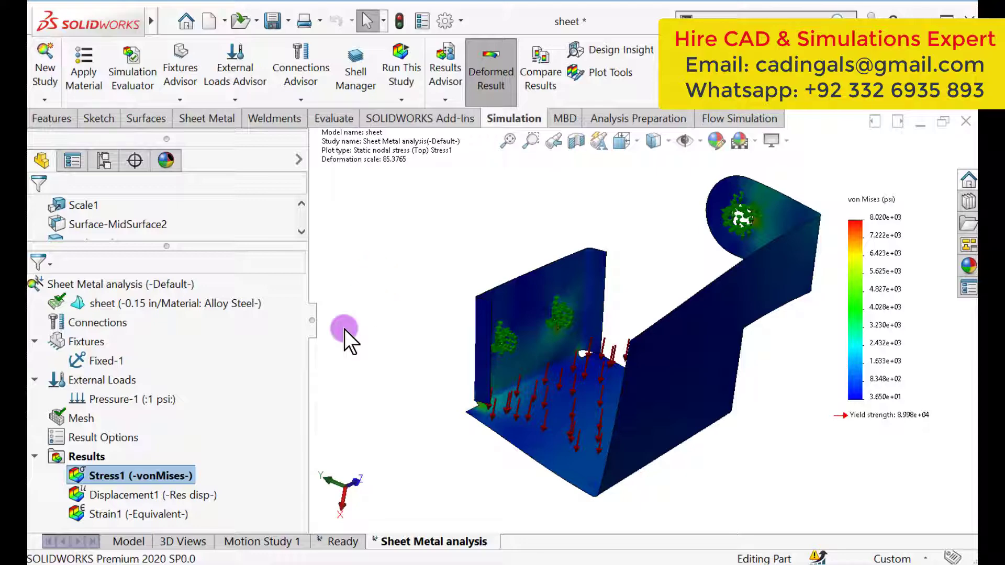
Step: Set the von Mises stress plot's legend to floating number format and hide the fixture and load symbols on the model
right_click(127, 478)
click(157, 114)
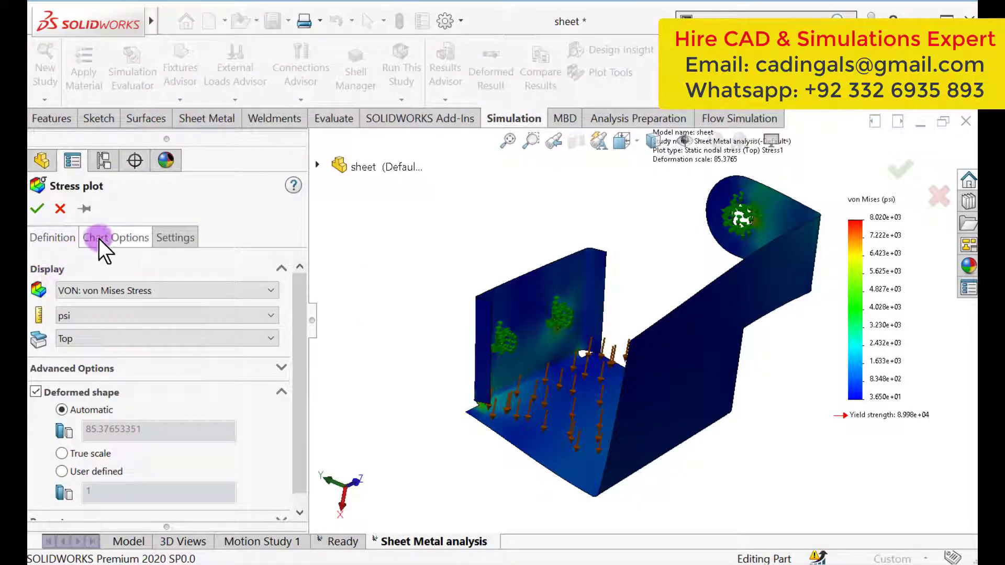
click(100, 239)
scroll(73, 408, down, 5)
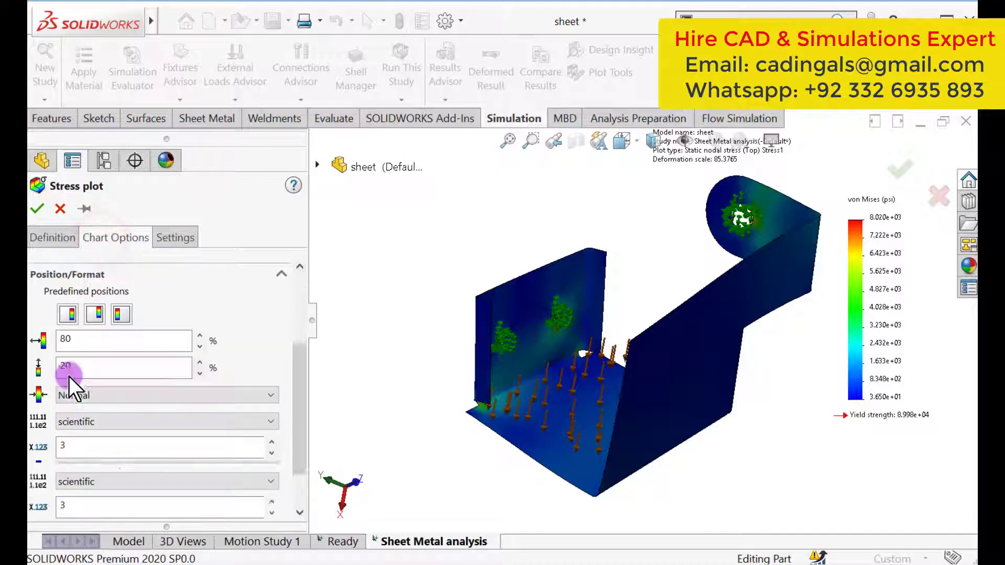
click(76, 422)
click(76, 446)
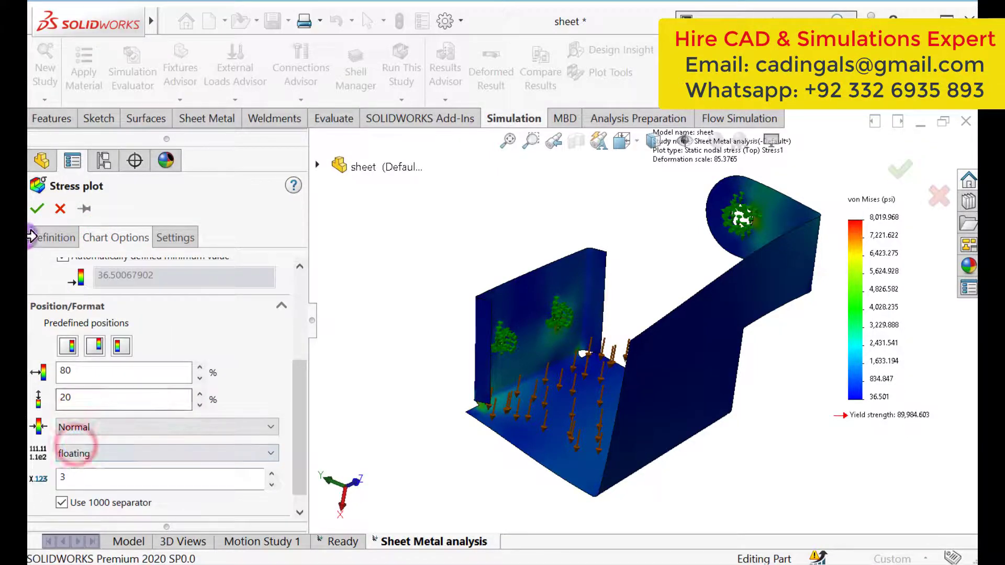
click(38, 209)
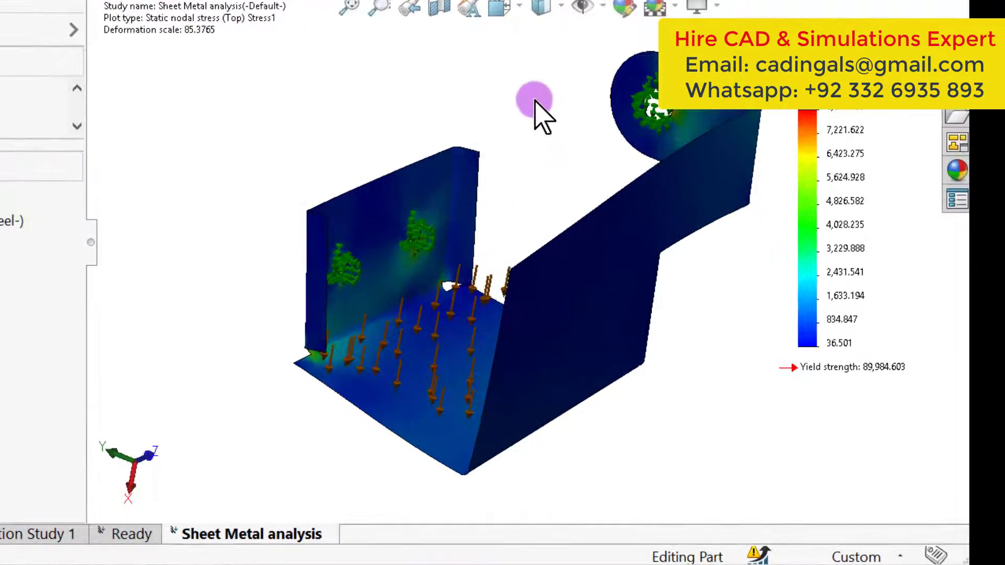
click(644, 211)
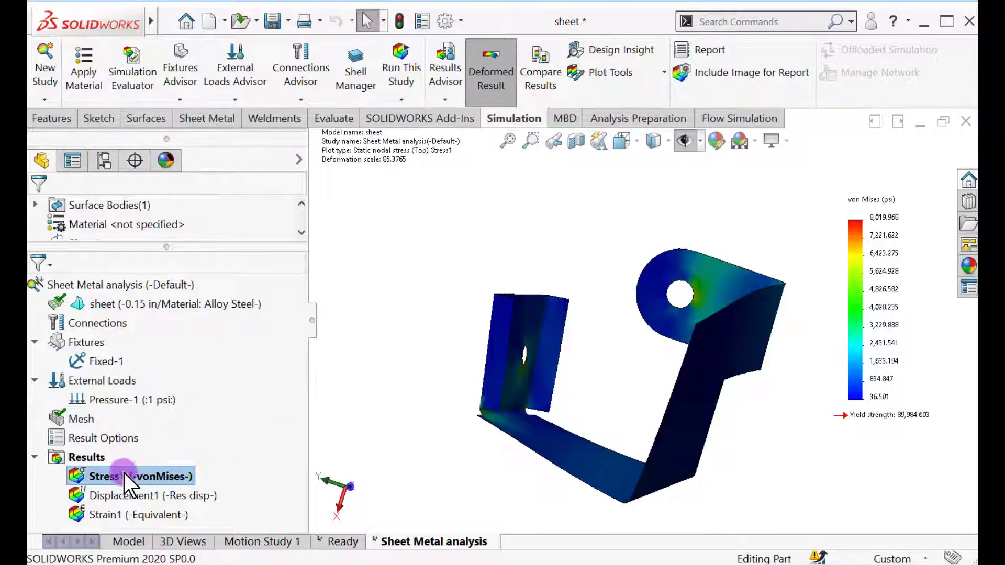
Step: Define an additional von Mises stress plot for the bottom face of the shell
right_click(82, 459)
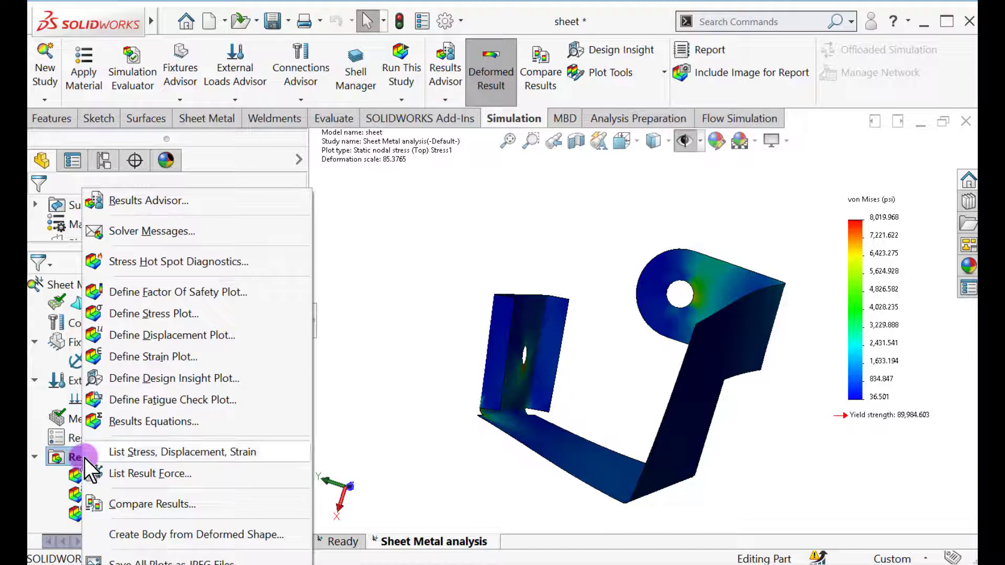
click(126, 316)
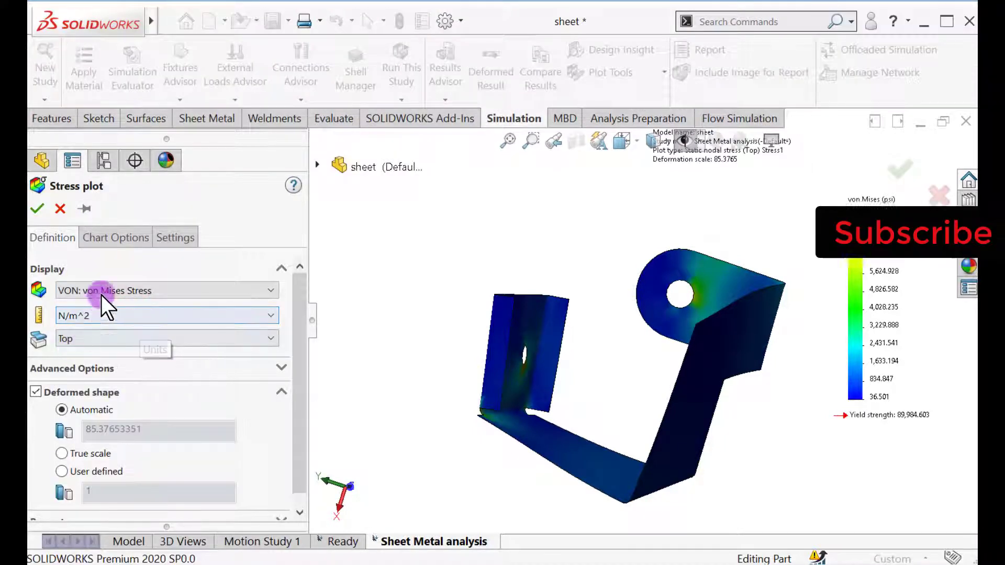
click(99, 335)
click(80, 367)
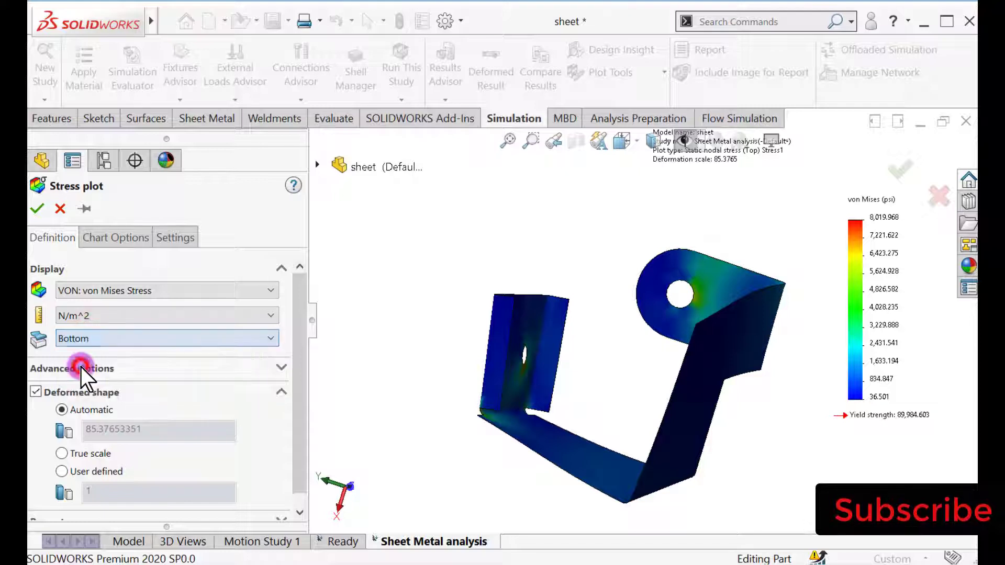
Step: Set the number format of the new stress plot's legend to floating
click(108, 240)
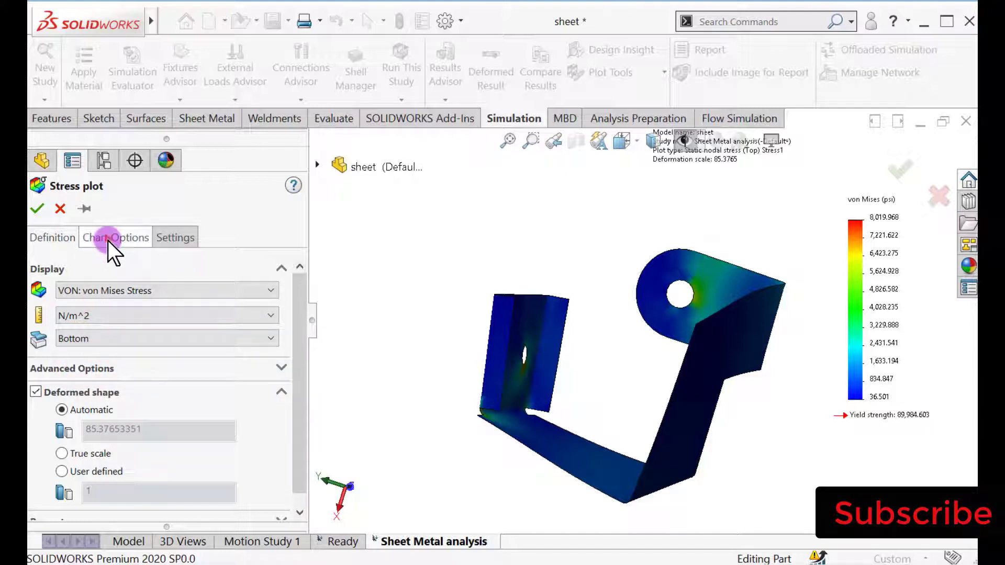
scroll(114, 426, down, 5)
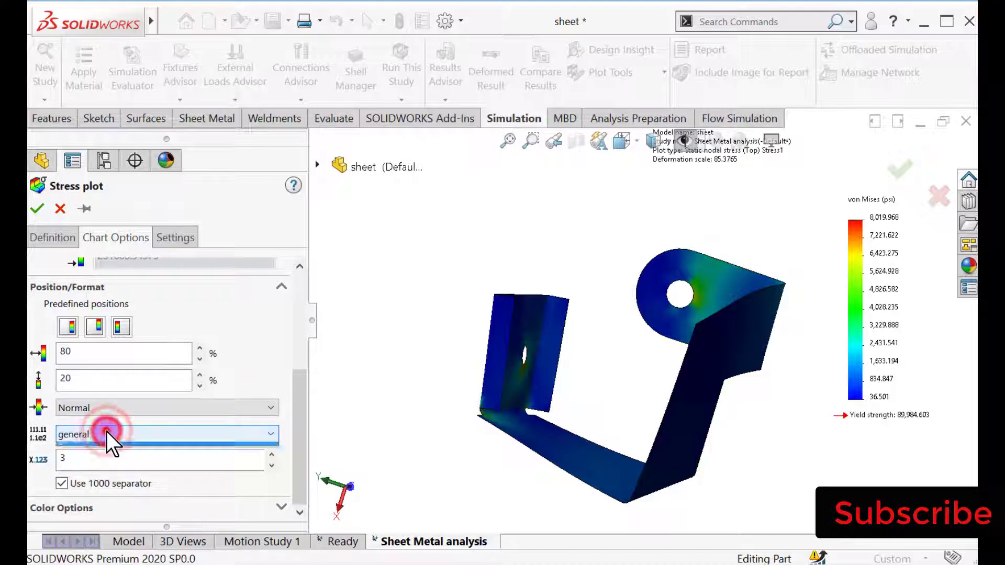
click(106, 432)
click(86, 463)
scroll(198, 324, up, 4)
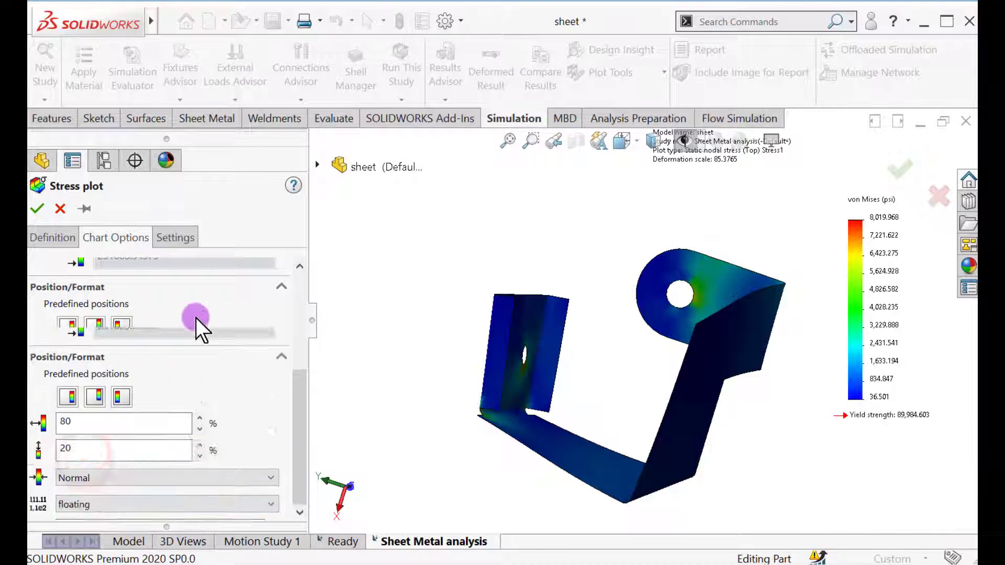
Step: Set the new stress plot's units to psi and create the plot
click(58, 237)
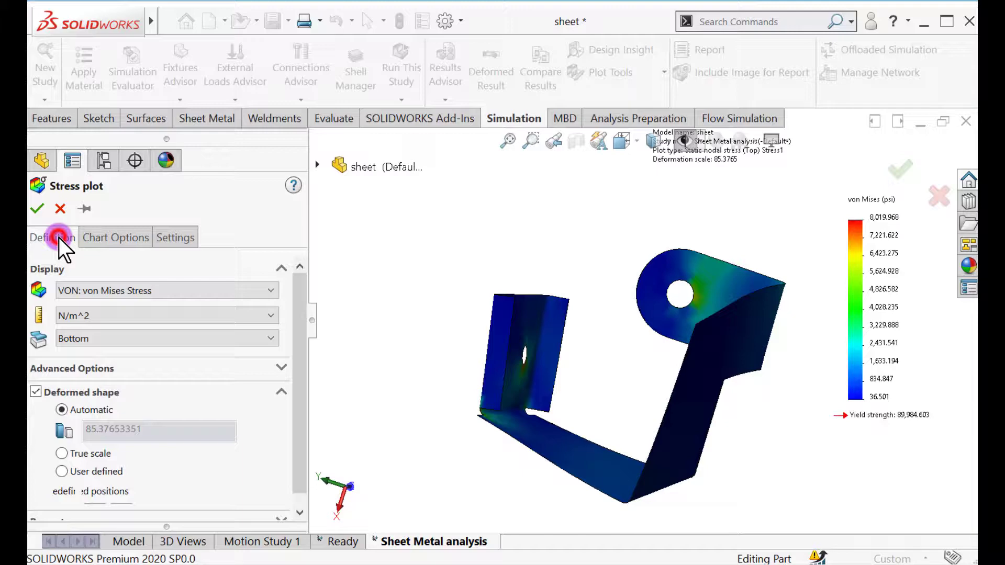
click(92, 316)
click(78, 341)
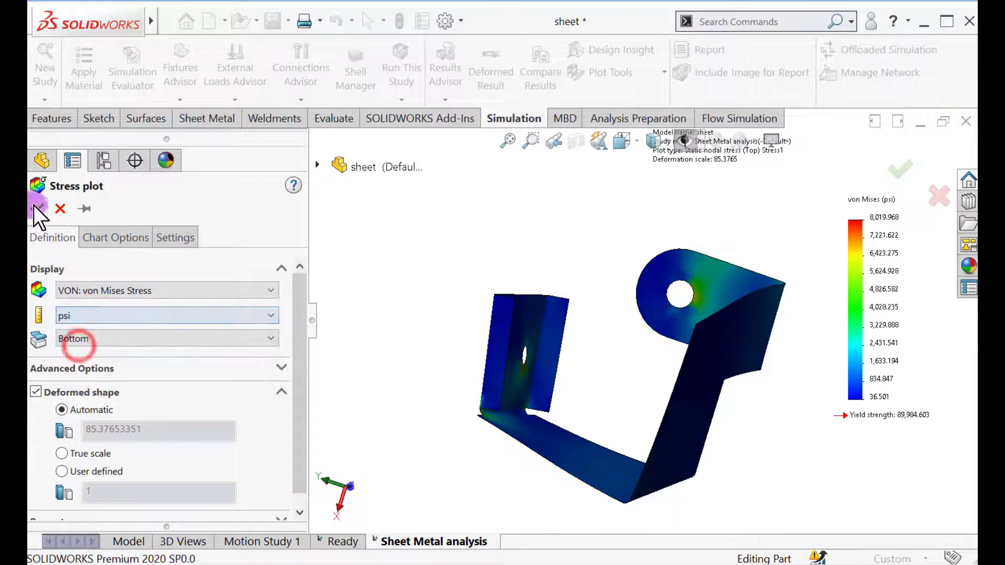
click(37, 208)
Step: Examine the bottom-face stress plot and compare its maximum von Mises stress with the top-face plot
middle_drag(512, 226, 519, 296)
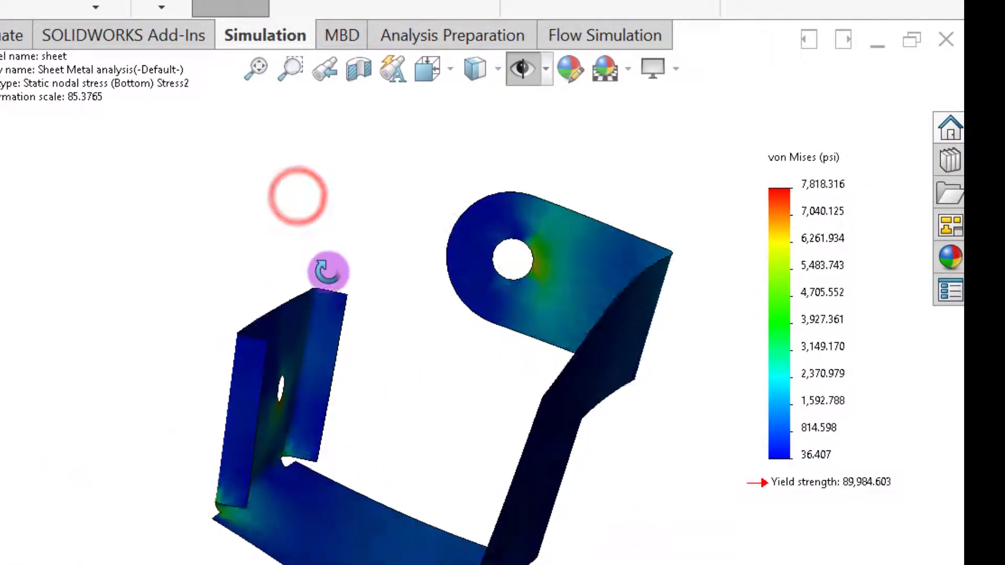
middle_drag(311, 302, 294, 257)
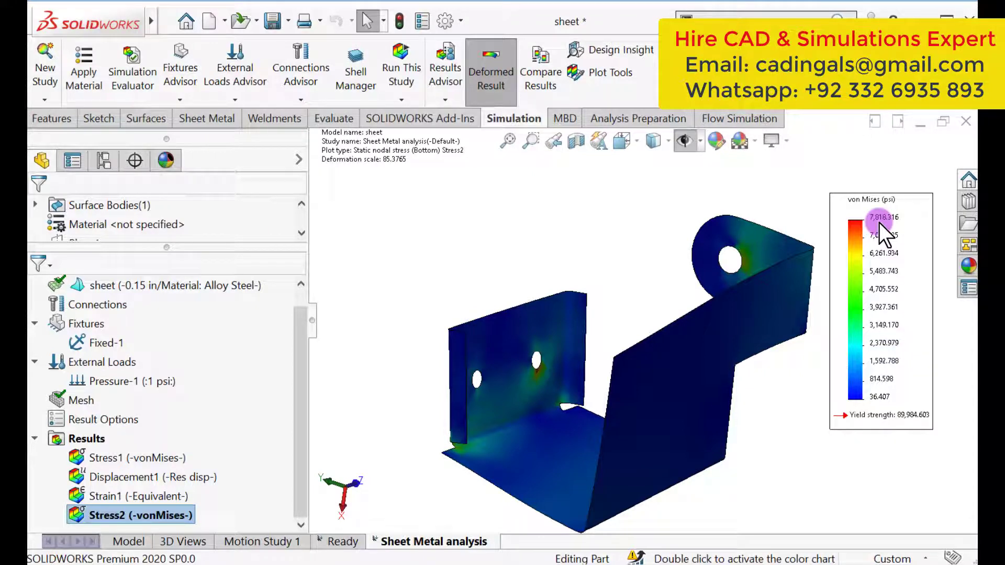
double_click(130, 457)
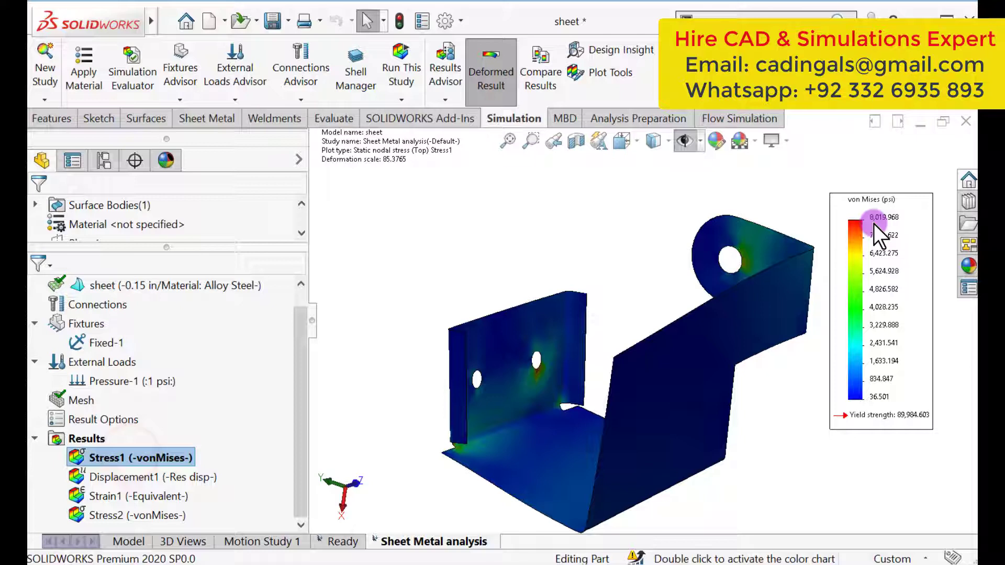
Step: Show the resultant displacement plot and set its units to inches
double_click(112, 477)
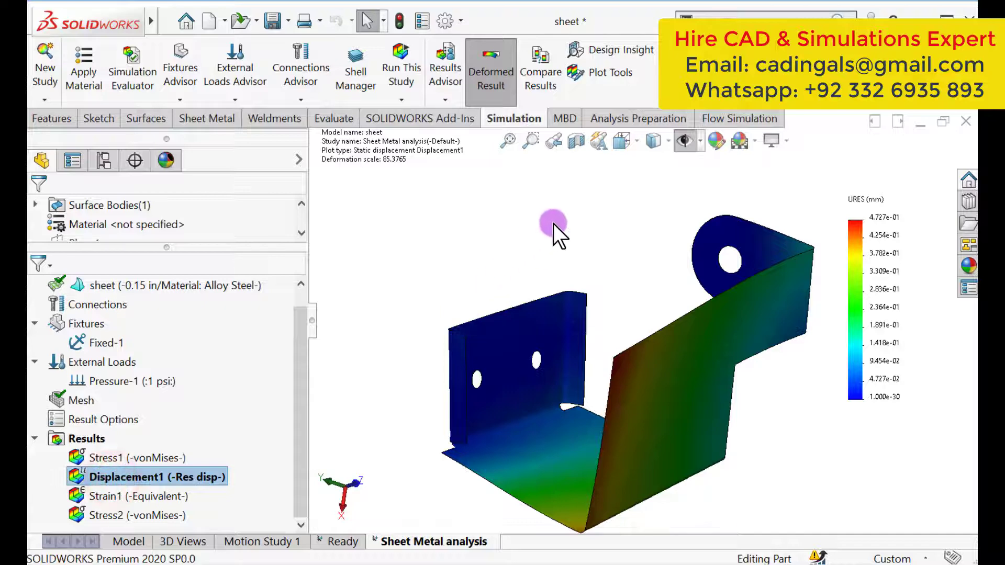
right_click(121, 478)
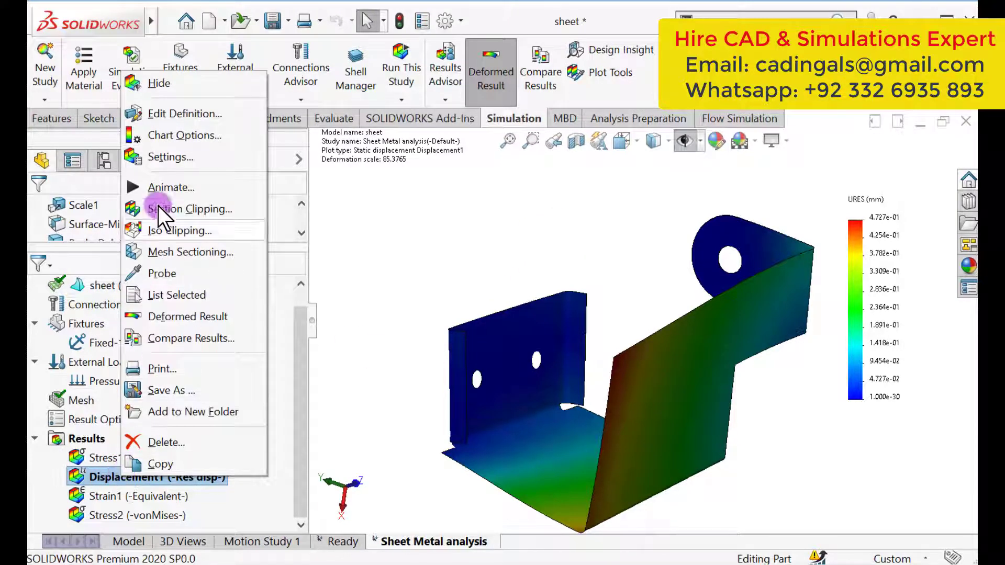
click(182, 114)
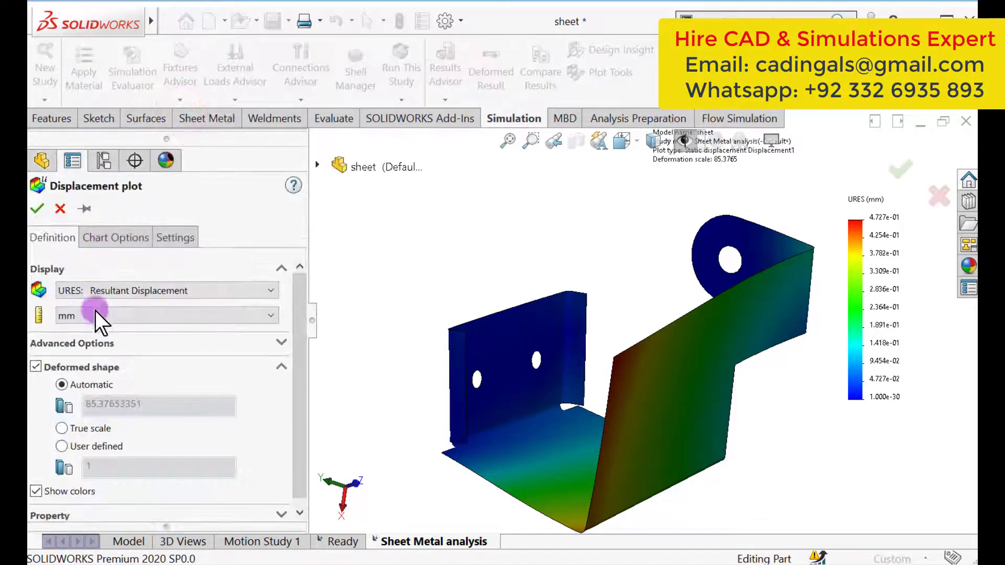
click(95, 314)
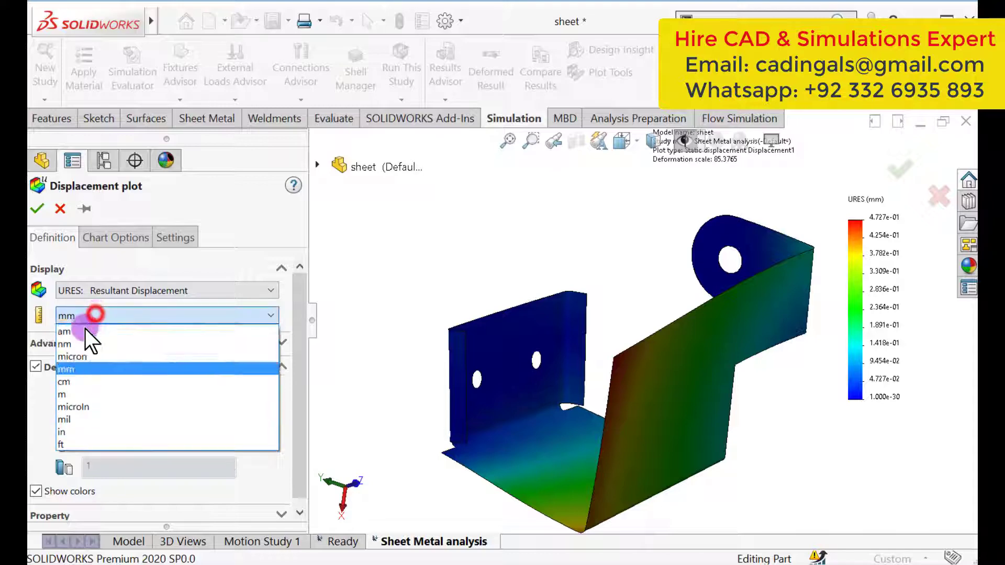
click(64, 431)
click(37, 209)
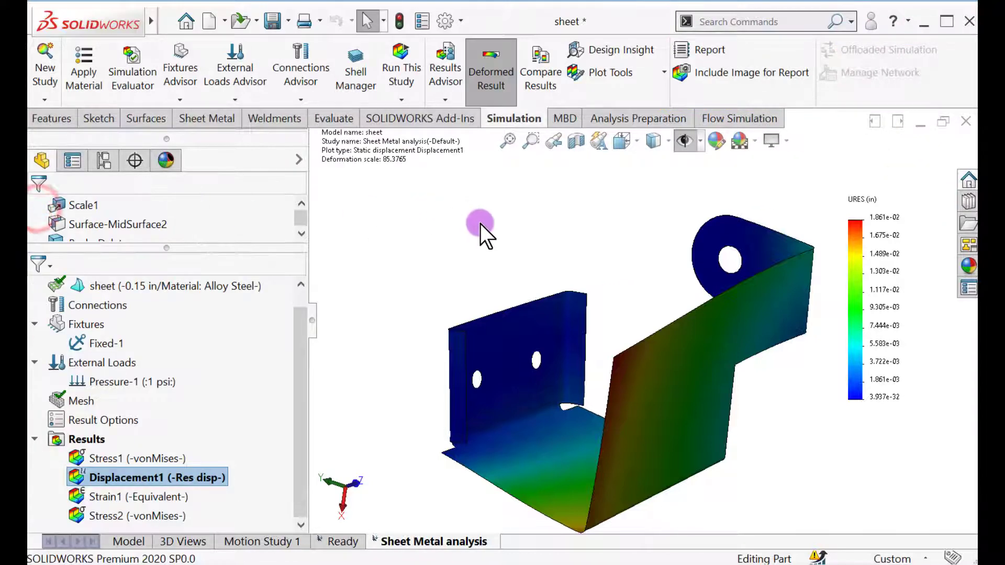
Step: Examine the bracket's displacement and play an animation of the displacement plot
middle_drag(481, 224, 636, 357)
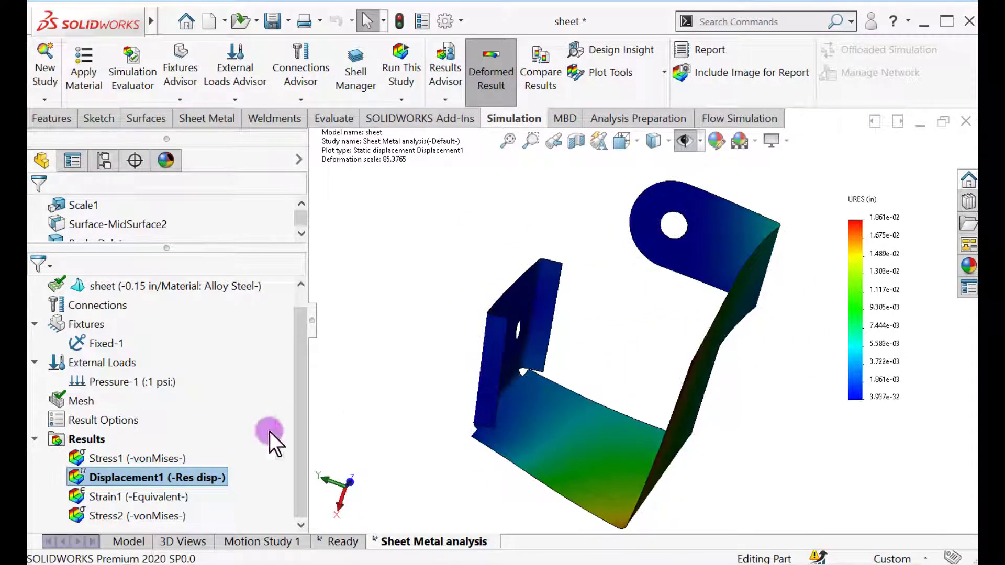
right_click(158, 476)
click(206, 193)
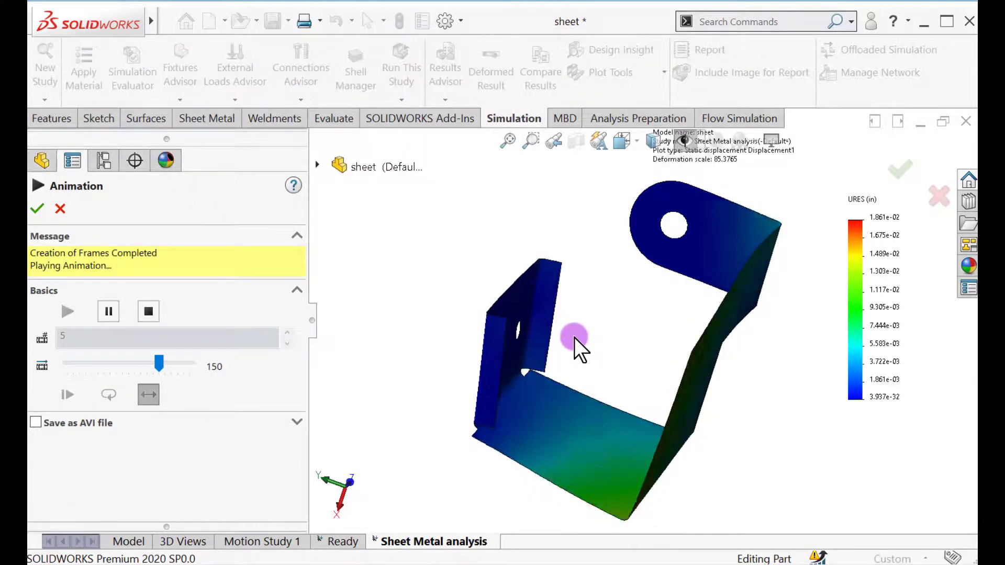
middle_drag(574, 338, 572, 327)
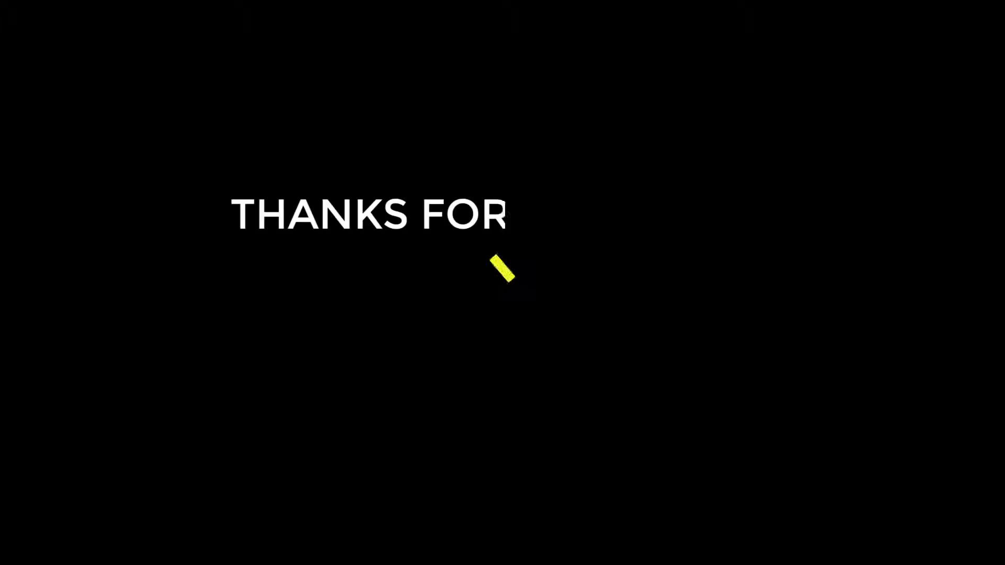